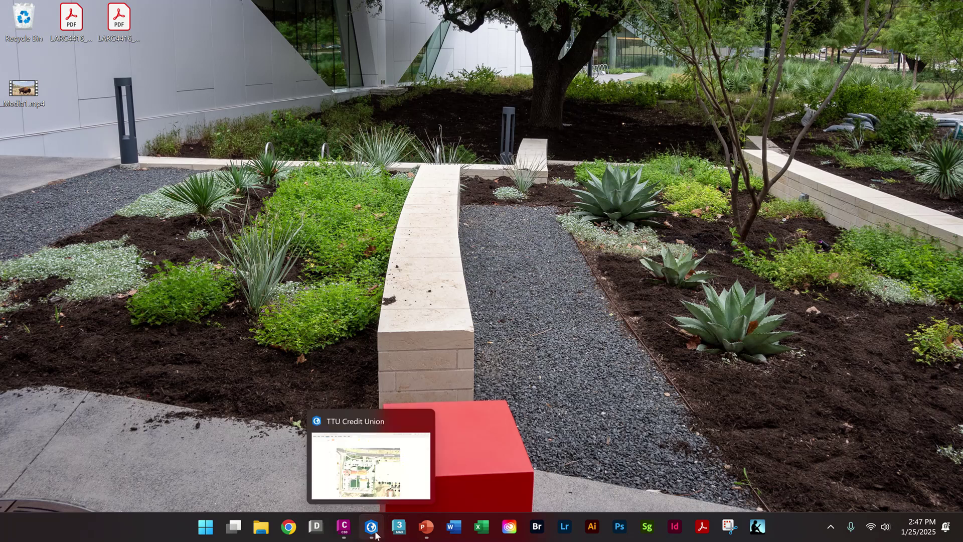
Step: Switch to the TTU Credit Union project in ArcGIS Pro and open the GeoTagged Photos To Points geoprocessing tool
left_click(376, 535)
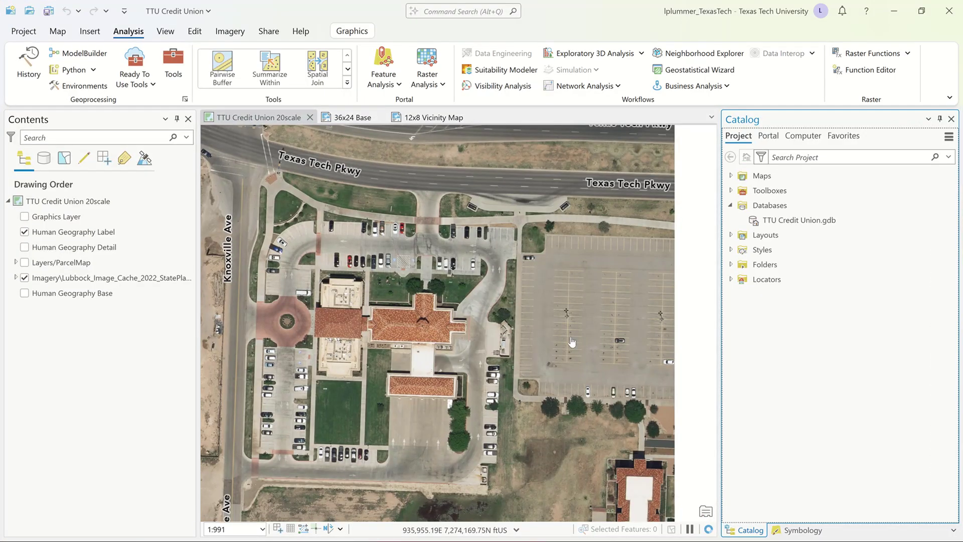
scroll(558, 251, "down", 2)
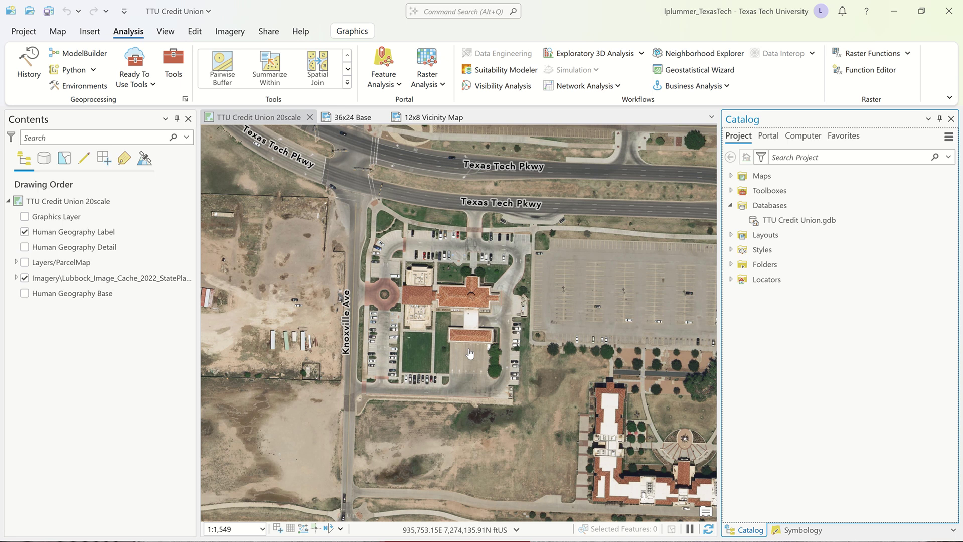
left_click_drag(449, 303, 451, 311)
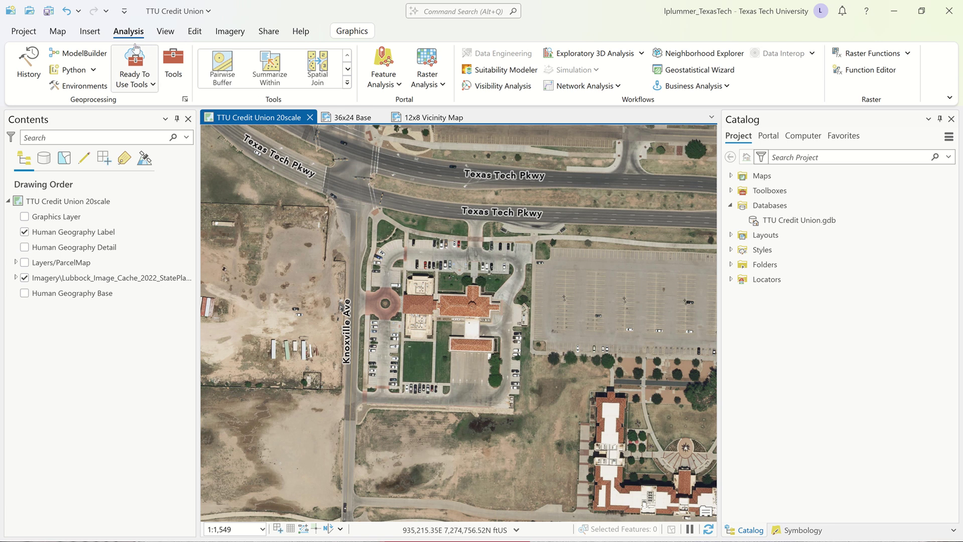
left_click(173, 65)
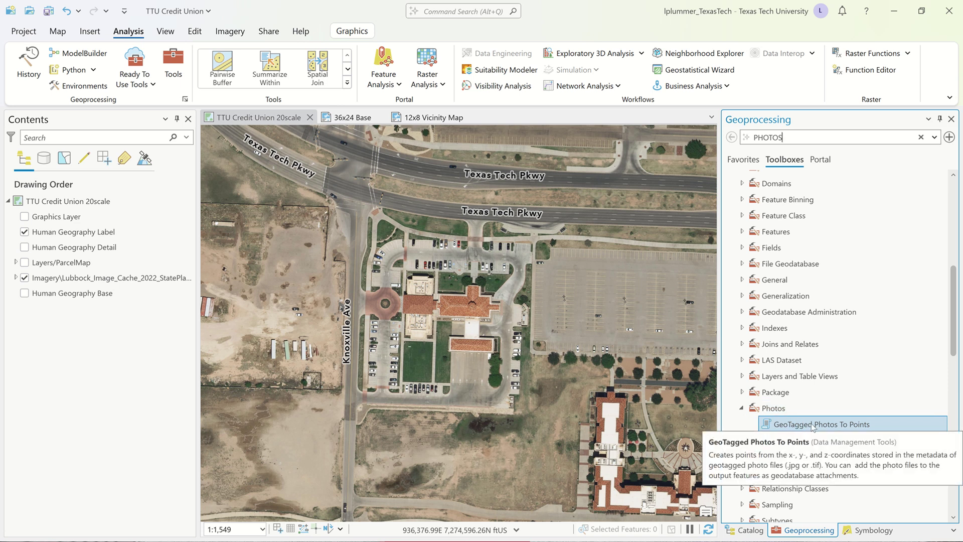
double_click(771, 425)
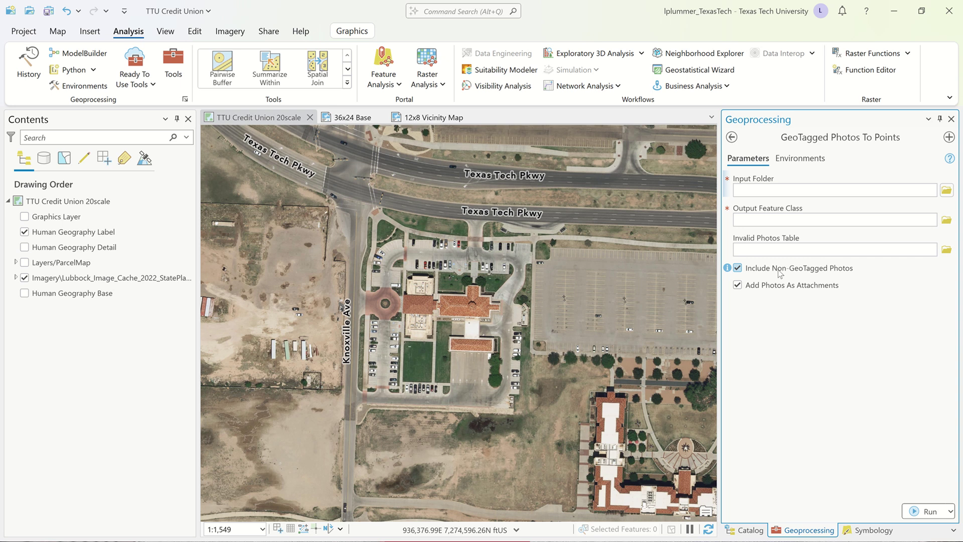
Step: Convert the photos in the 00-SRVY folder to map points, excluding non-geotagged photos
left_click(741, 271)
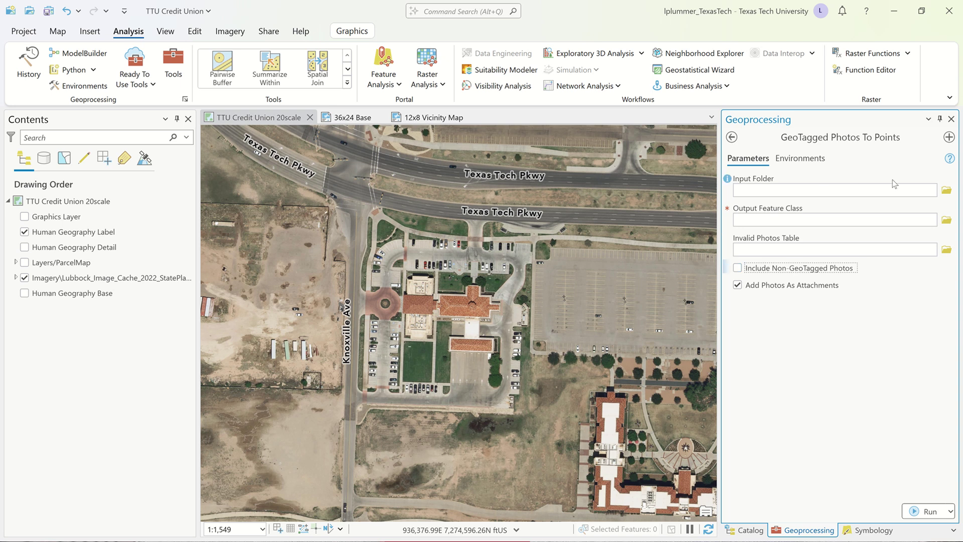
left_click(946, 190)
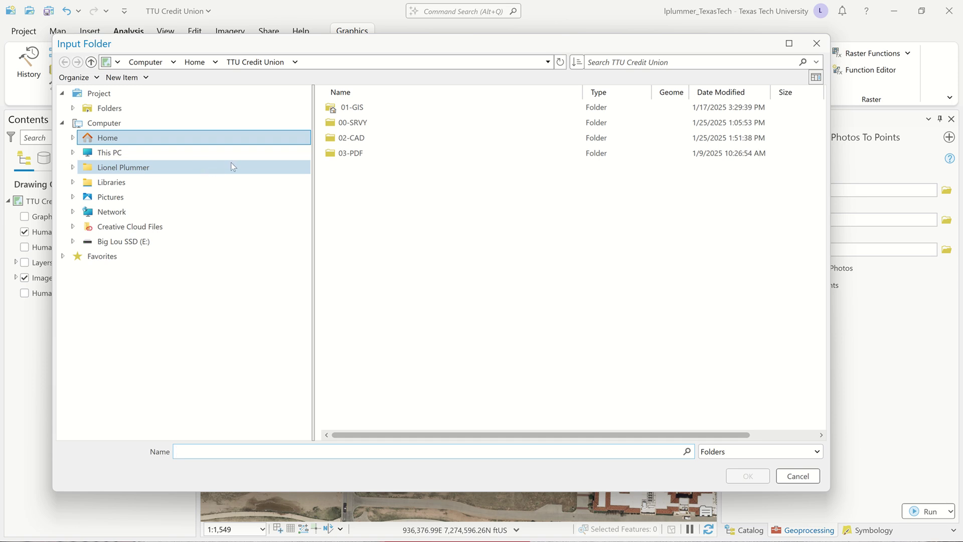
left_click(386, 126)
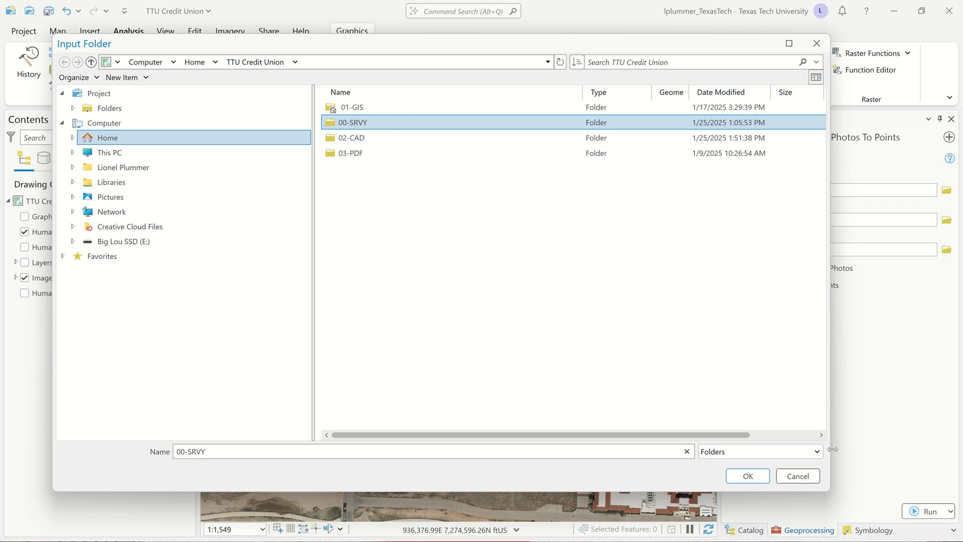
left_click(740, 476)
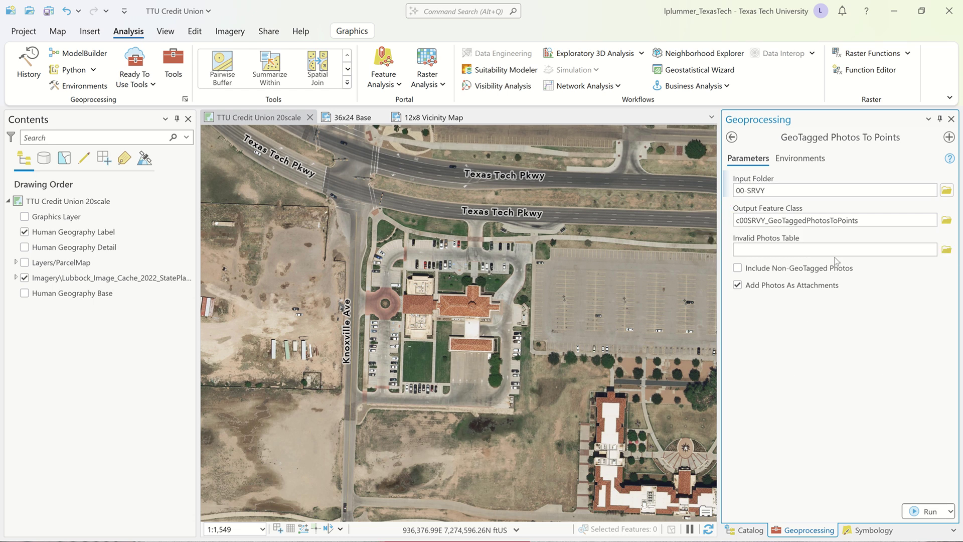
left_click(926, 512)
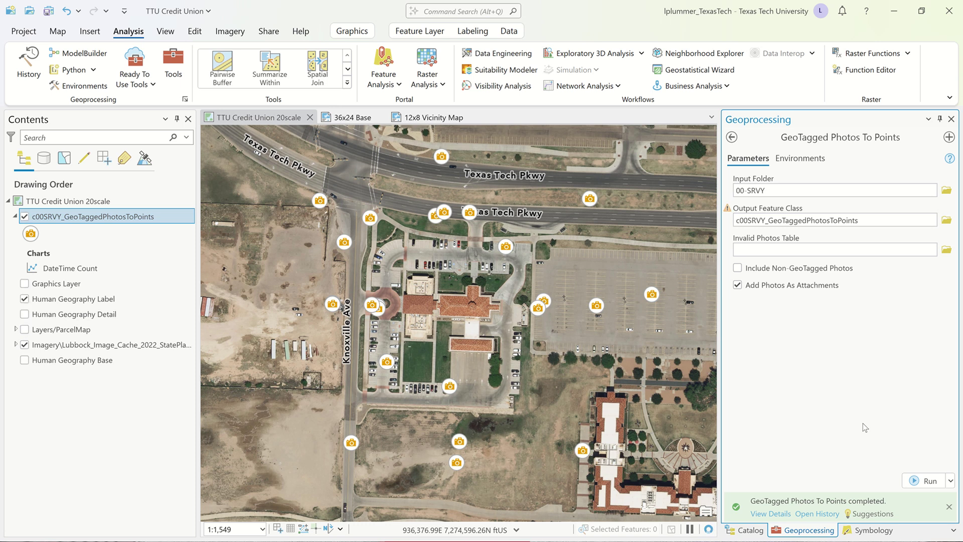
Step: Open TTU Credit Union 06-HDR.jpg from its photo point on southern Knoxville Ave in the 360° image viewer
scroll(394, 283, "down", 1)
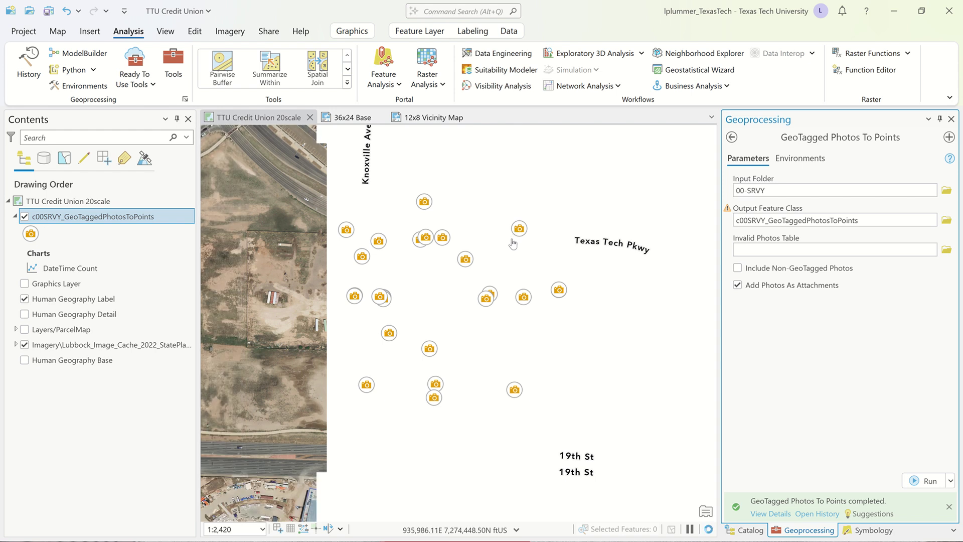
left_click(367, 385)
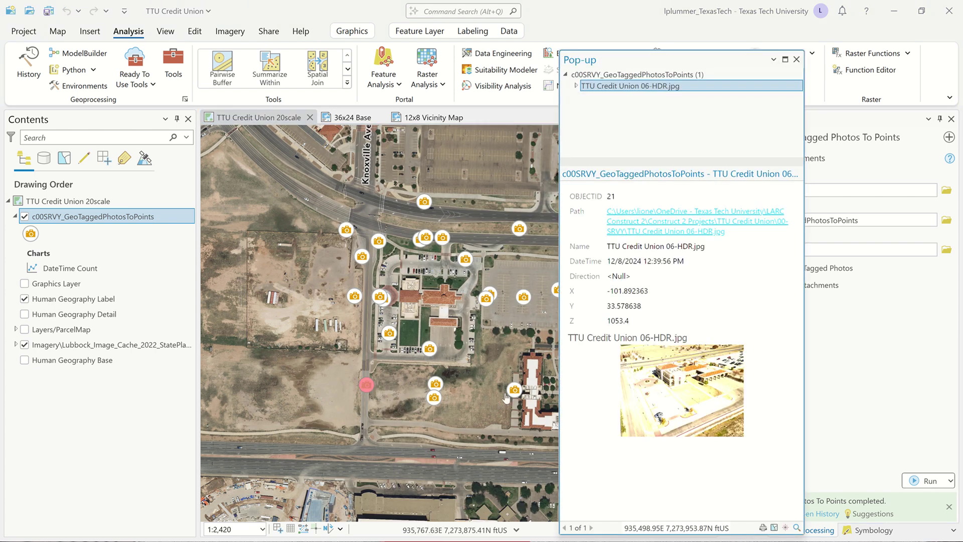
right_click(668, 365)
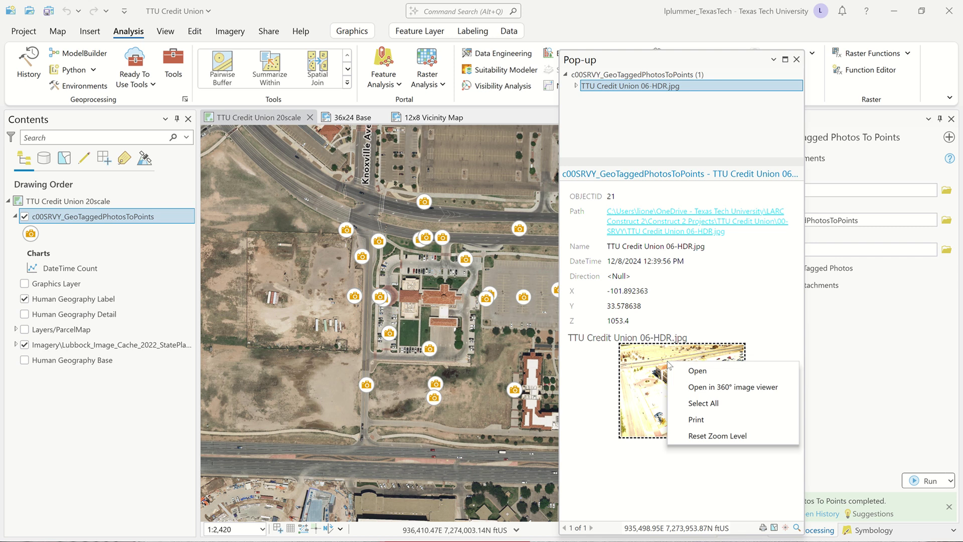
left_click(755, 387)
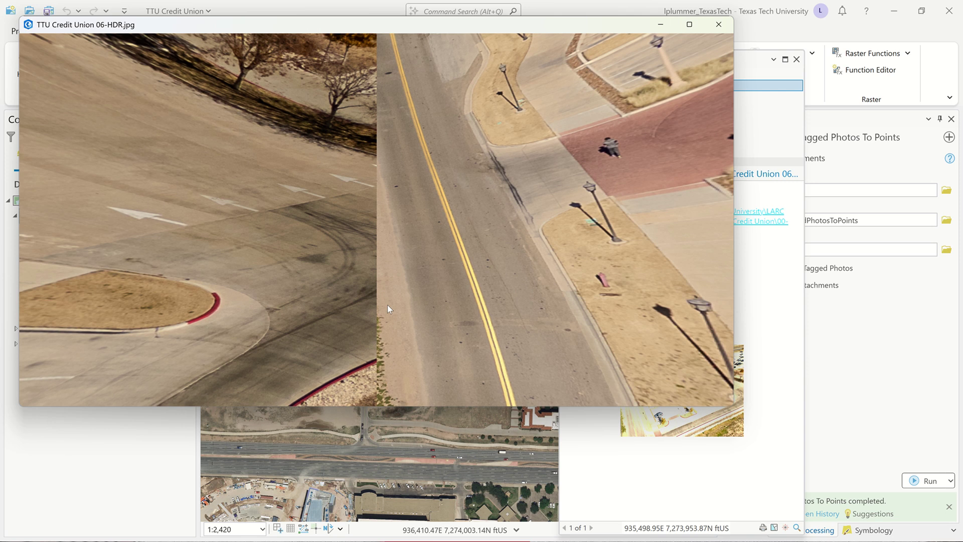
Step: Look around the aerial 360° photo at the building, lawn, parking and roundabout, and close the viewer
left_click_drag(498, 245, 133, 207)
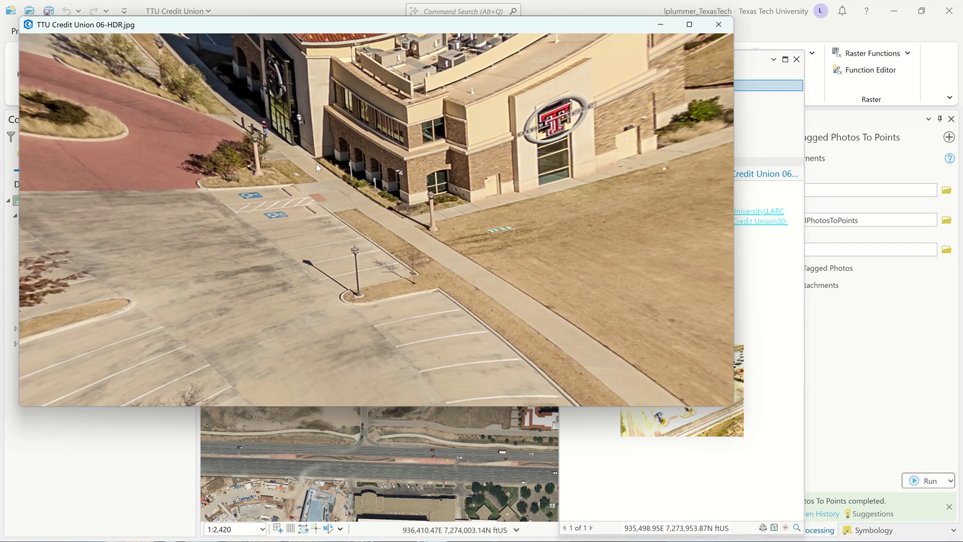
left_click_drag(316, 163, 133, 4)
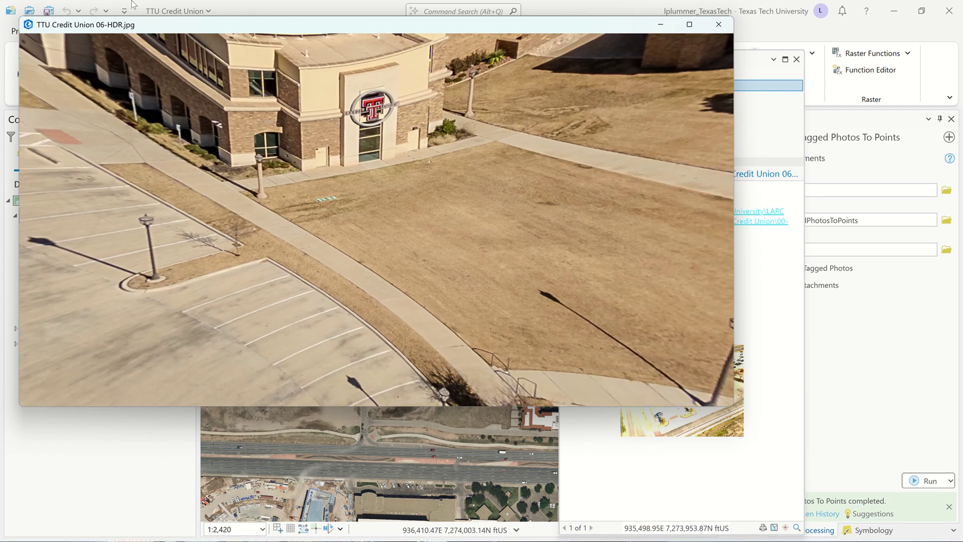
left_click_drag(529, 179, 522, 100)
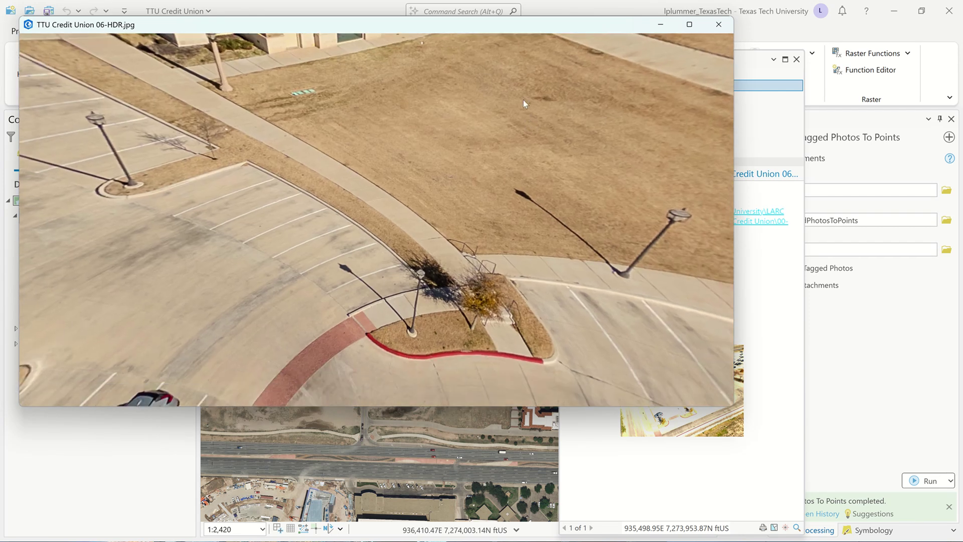
left_click_drag(444, 294, 723, 293)
left_click_drag(392, 195, 407, 378)
left_click_drag(416, 173, 328, 332)
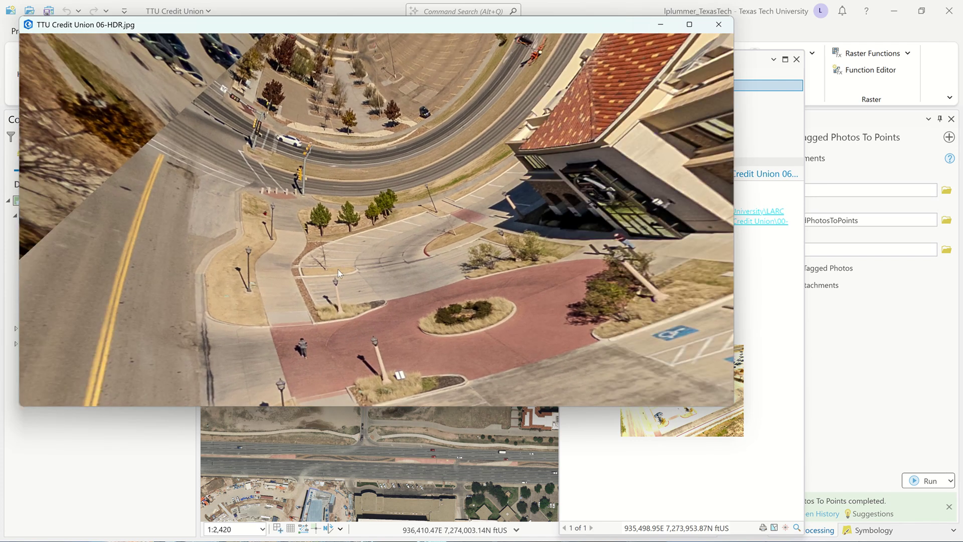
left_click_drag(426, 328, 183, 299)
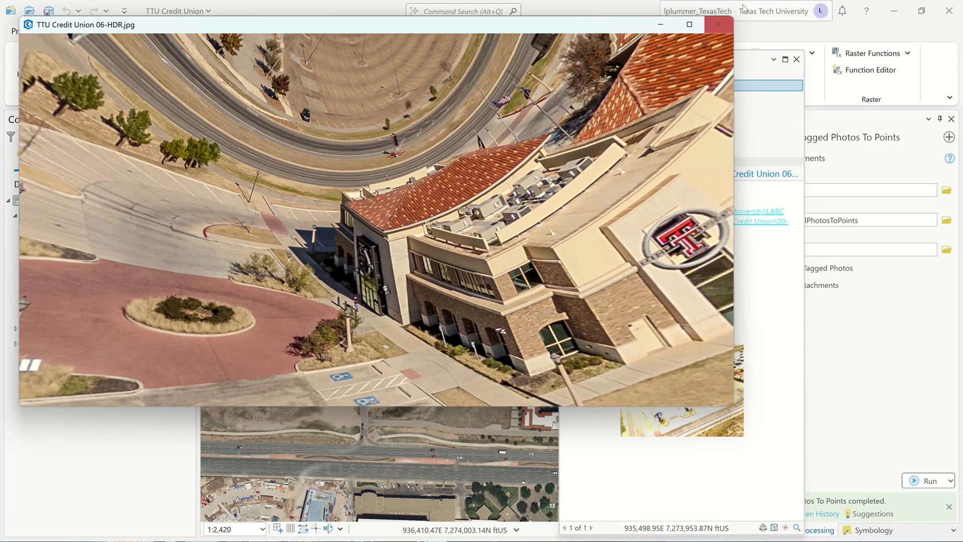
left_click(719, 24)
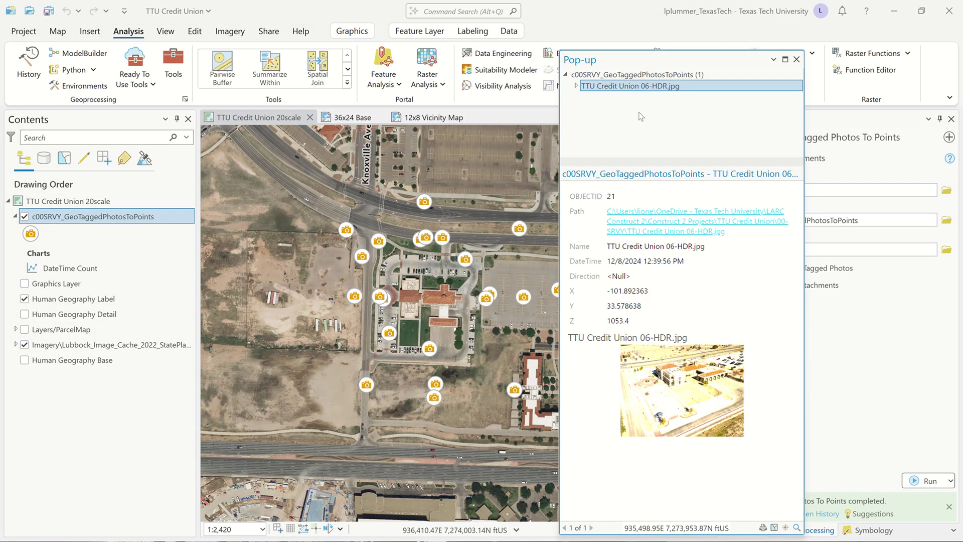
Step: Open TTU CU PANOS-12.jpg from the photo point west of the entrance roundabout in the 360° image viewer
left_click(356, 299)
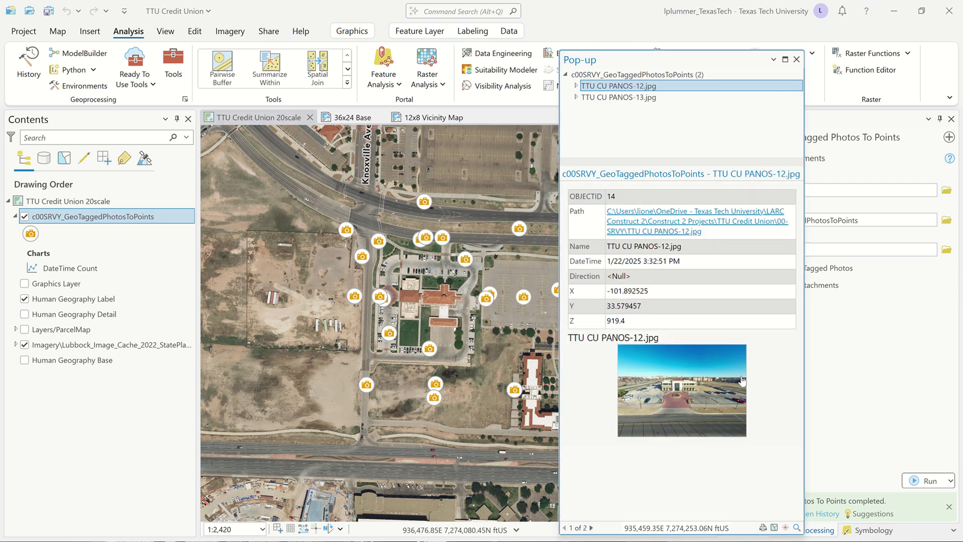
right_click(711, 385)
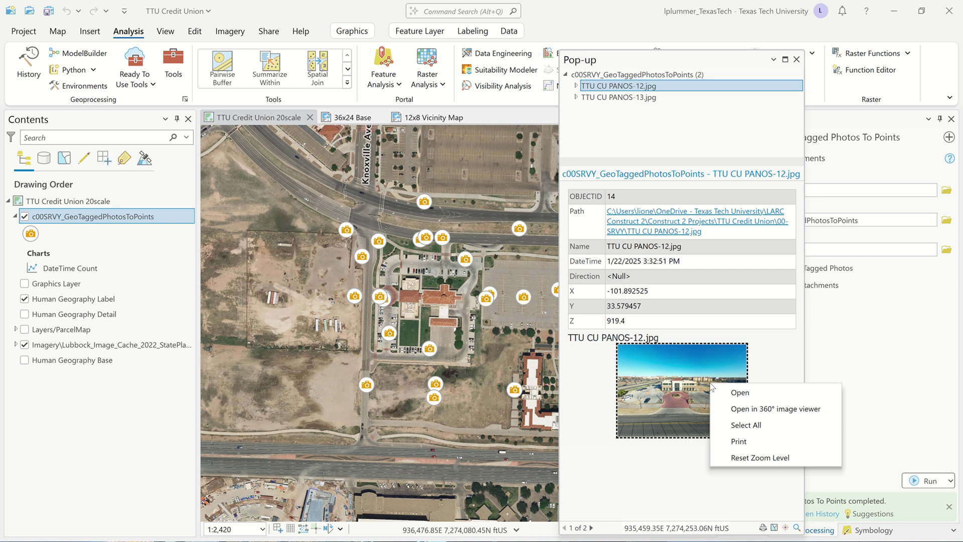
left_click(789, 413)
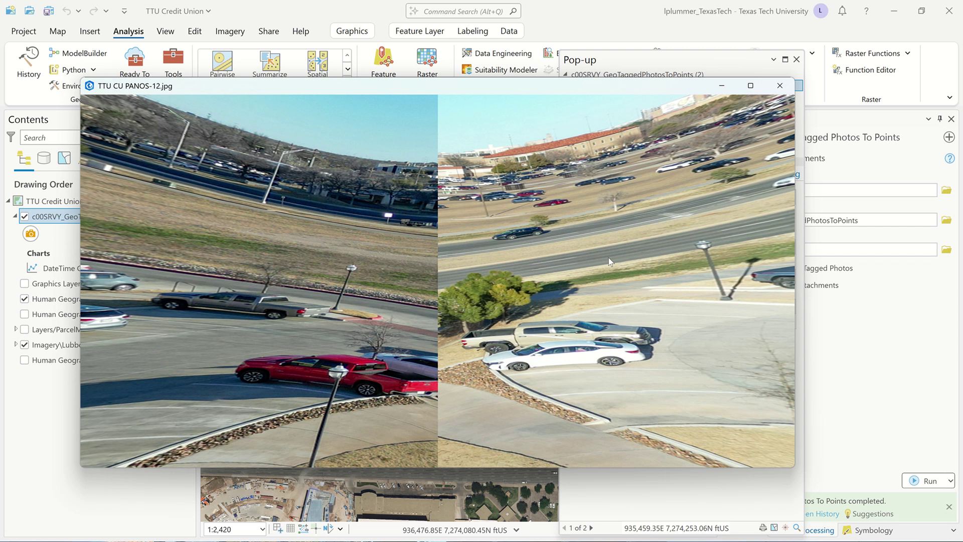
Step: Examine the building's front entrance and the red paved roundabout in the PANOS-12 360° photo
left_click_drag(609, 257, 402, 272)
left_click_drag(237, 287, 470, 251)
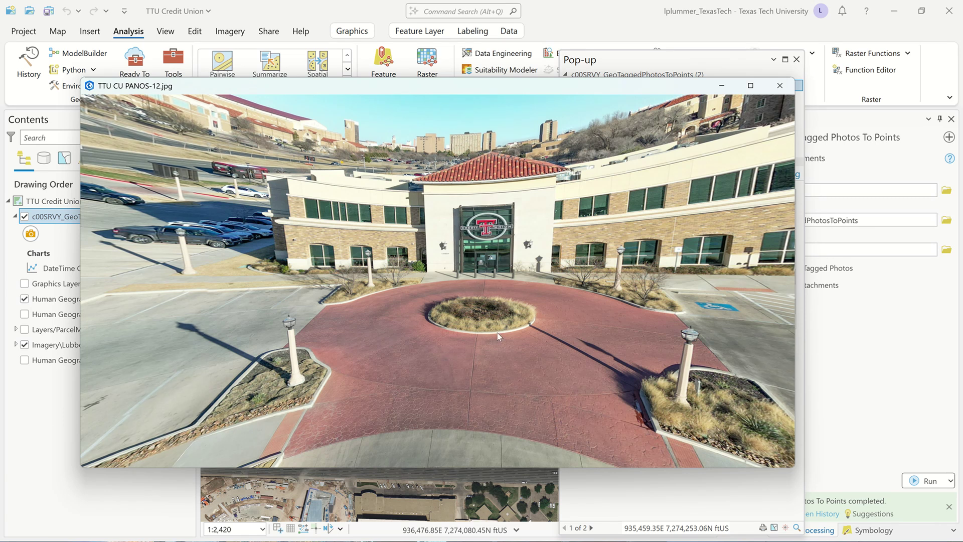
left_click_drag(497, 333, 480, 327)
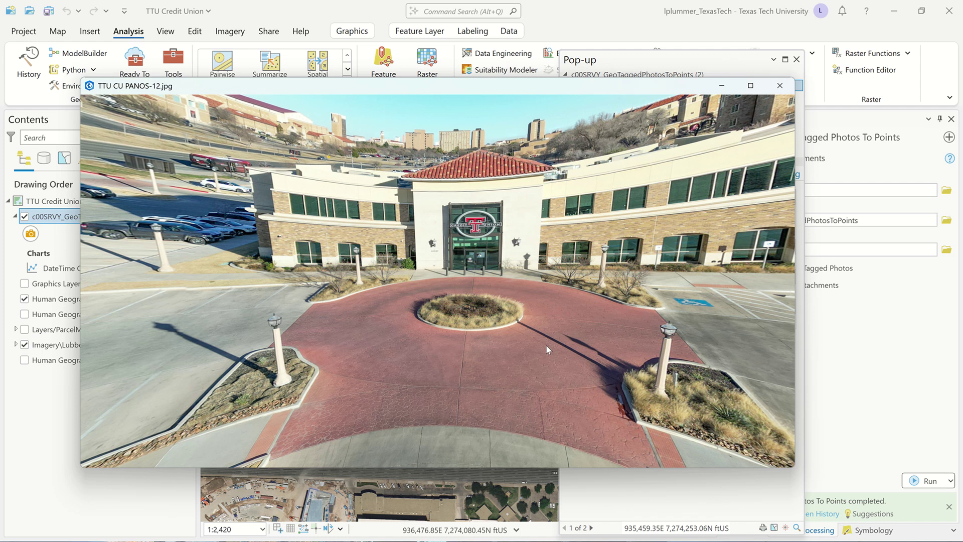
left_click_drag(583, 317, 454, 335)
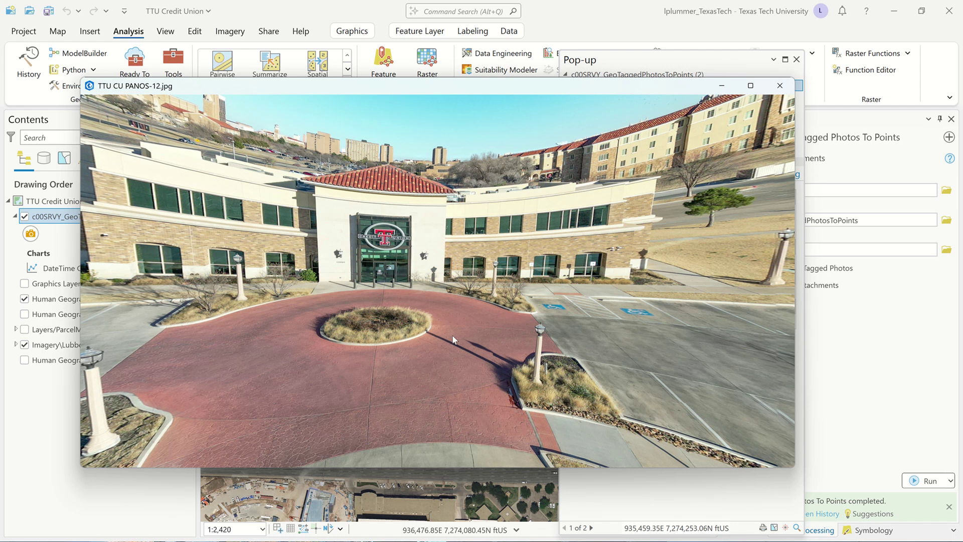
scroll(624, 297, "up", 2)
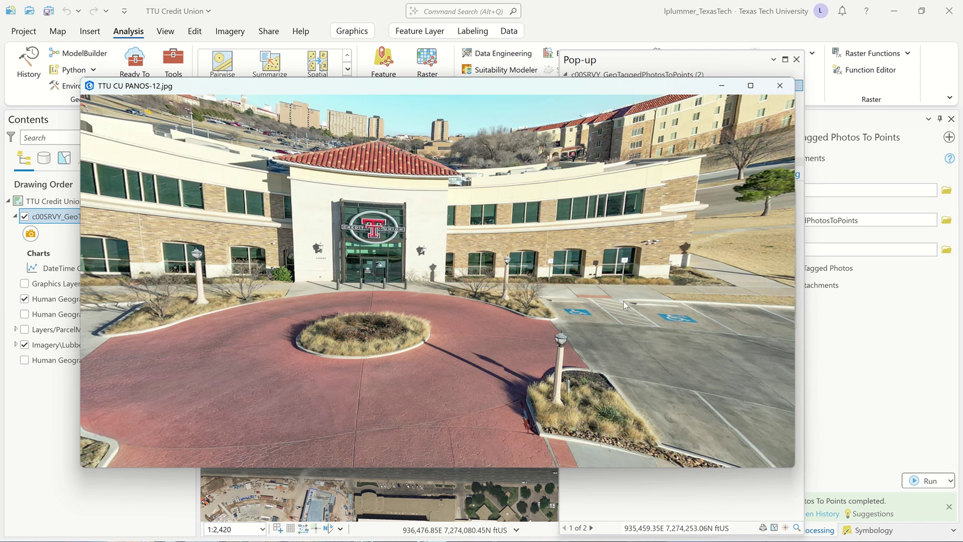
scroll(624, 302, "down", 2)
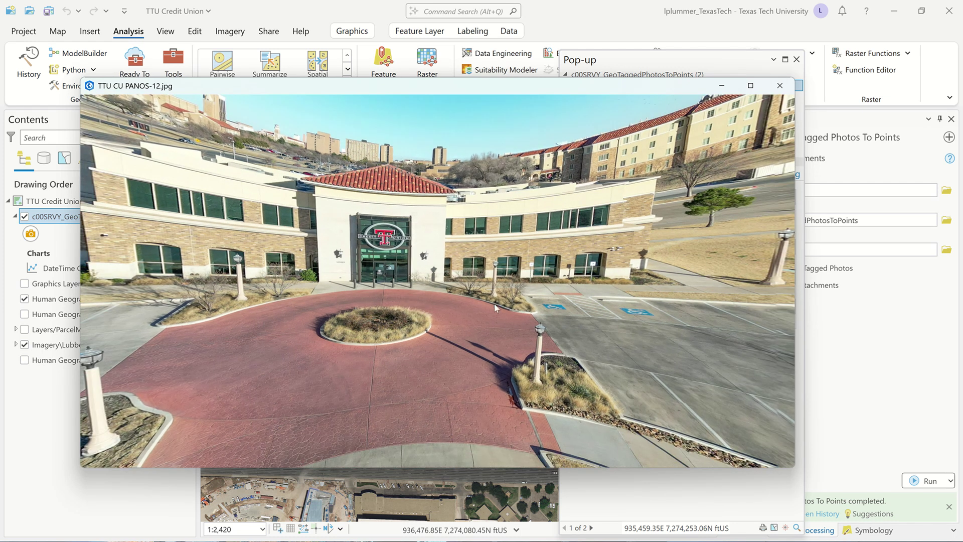
left_click_drag(496, 307, 582, 293)
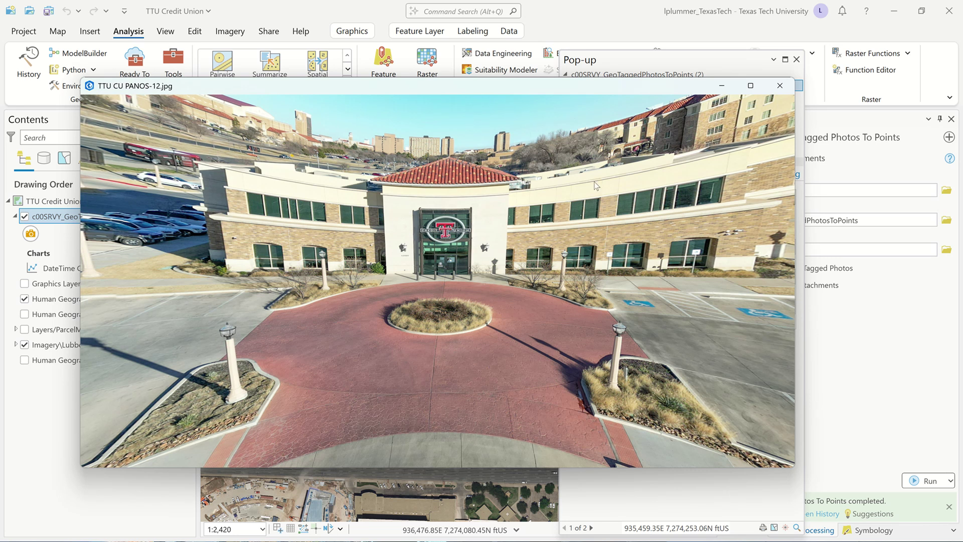
Step: Inspect the accessible parking spaces beside the entrance and the adjoining parking lot in the 360° photo
scroll(728, 306, "up", 1)
left_click_drag(721, 303, 508, 341)
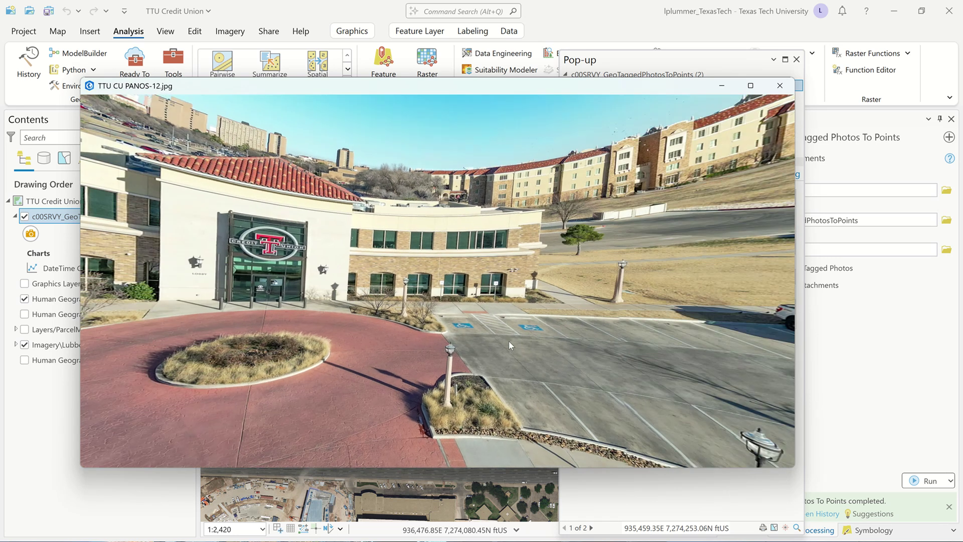
scroll(514, 329, "up", 2)
scroll(514, 328, "up", 1)
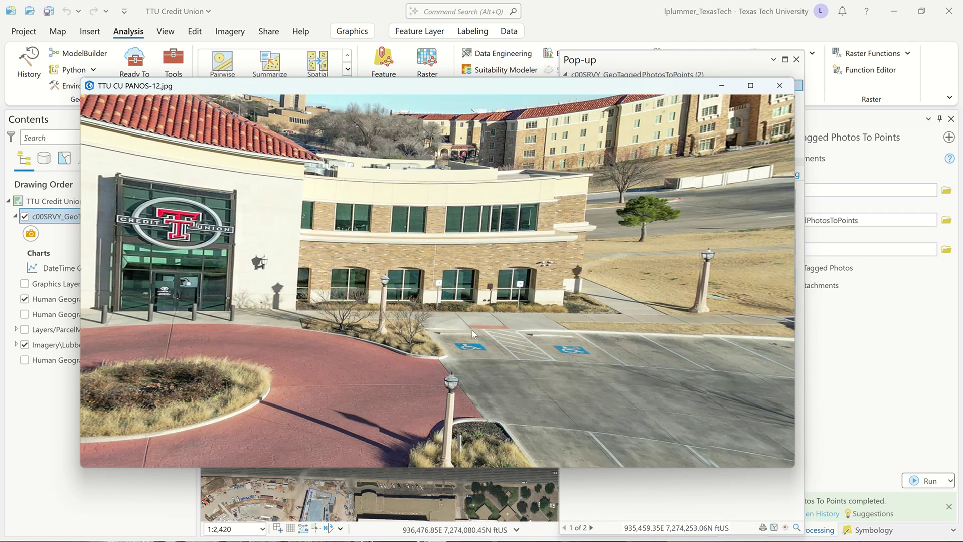
left_click_drag(592, 293, 691, 249)
scroll(530, 257, "down", 2)
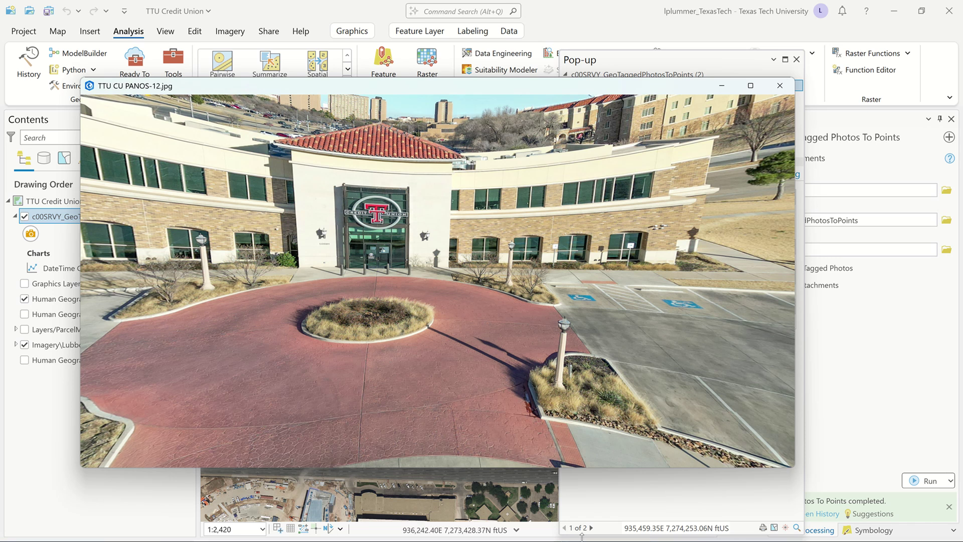
left_click_drag(594, 324, 321, 328)
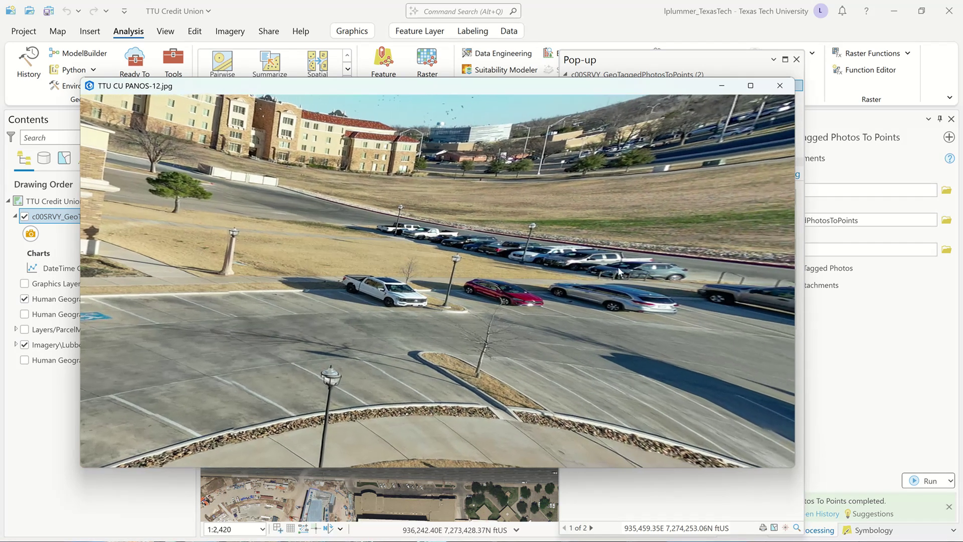
left_click_drag(618, 267, 641, 337)
left_click_drag(351, 321, 552, 279)
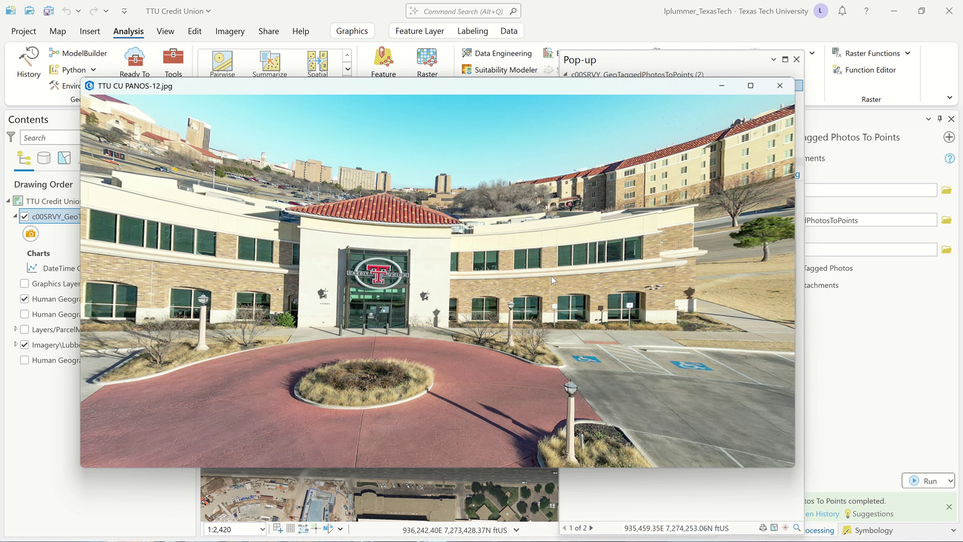
Step: Close the 360° viewer and the photo pop-up, and save the project
left_click(779, 86)
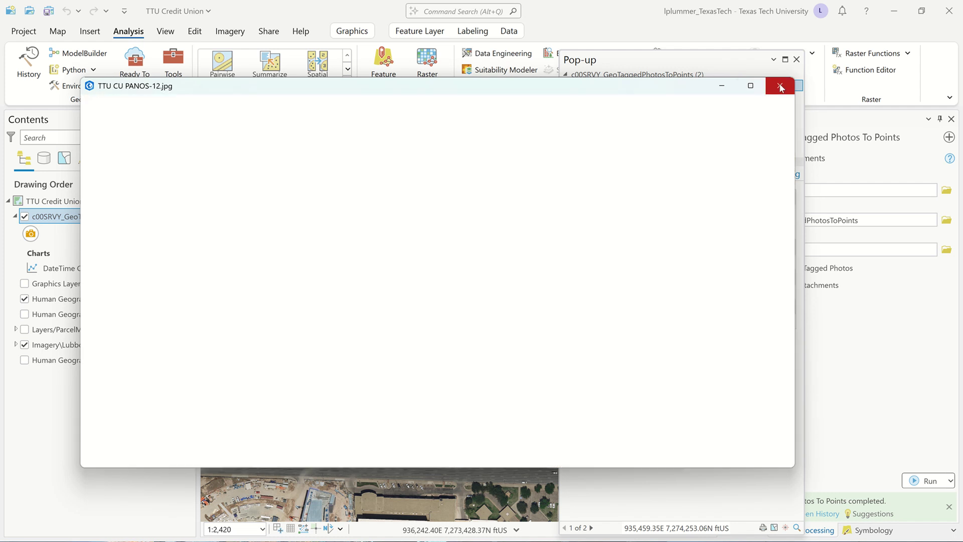
left_click(796, 59)
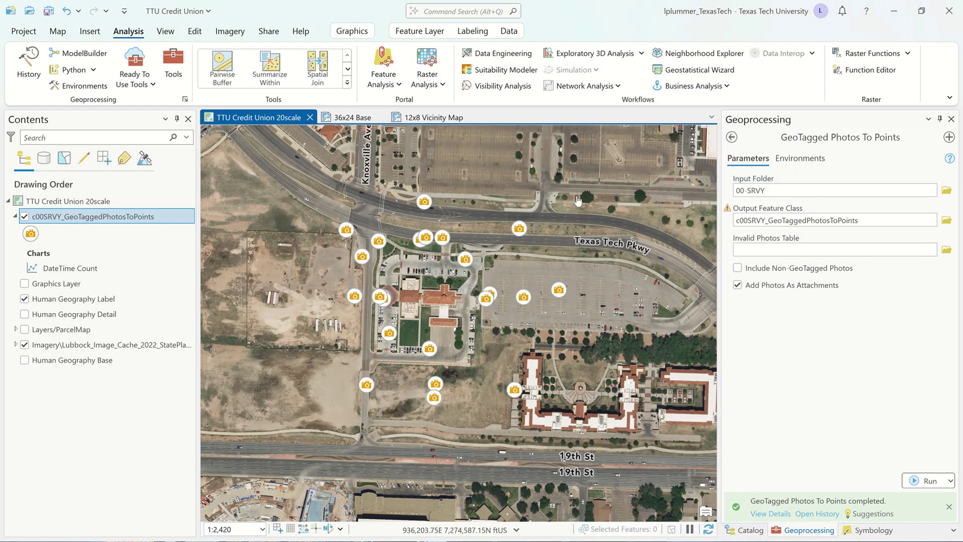
key("ctrl+s")
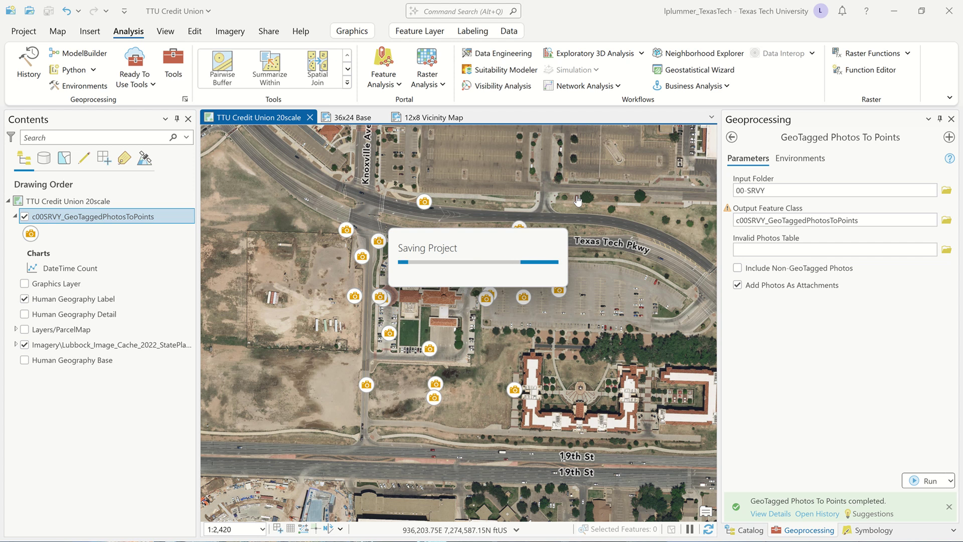